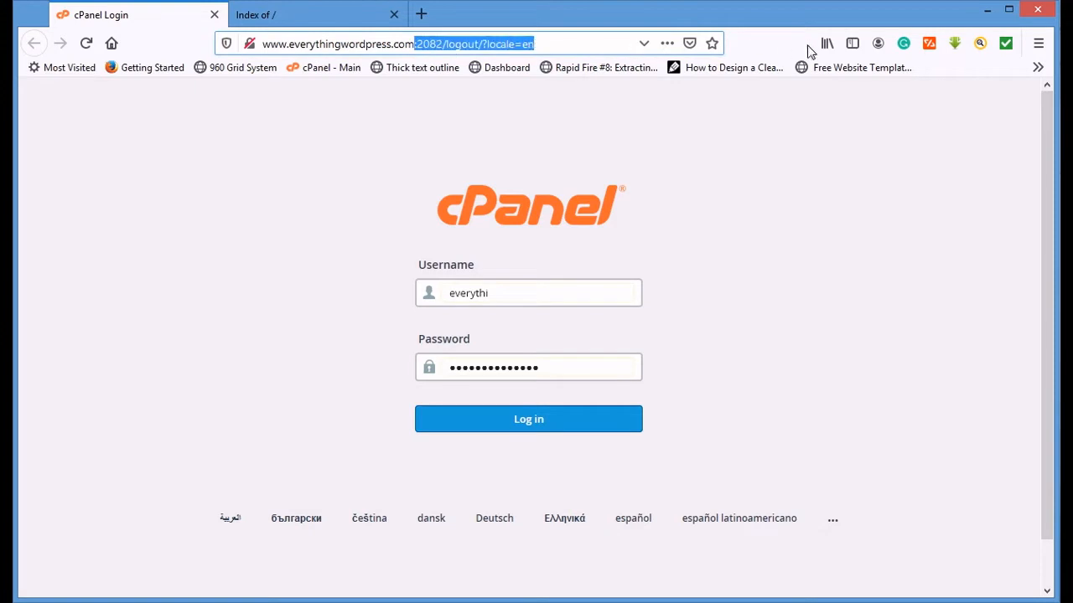
pyautogui.write('/co')
pyautogui.press('BackSpace')
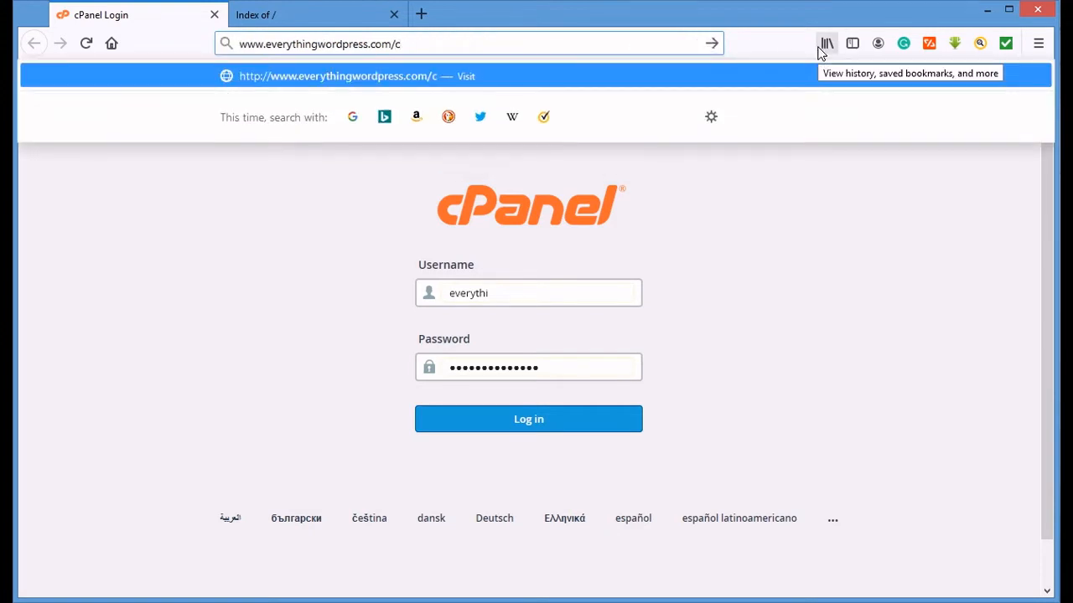
pyautogui.write('panel')
pyautogui.press('Return')
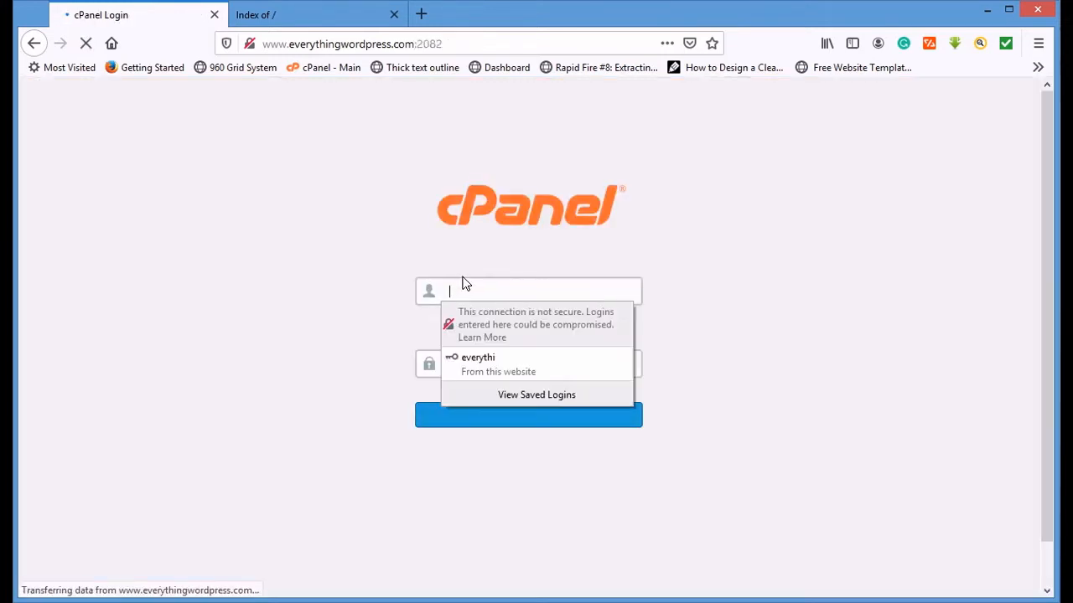
# - Fill in the saved cPanel username and password and log in
pyautogui.click(524, 360)
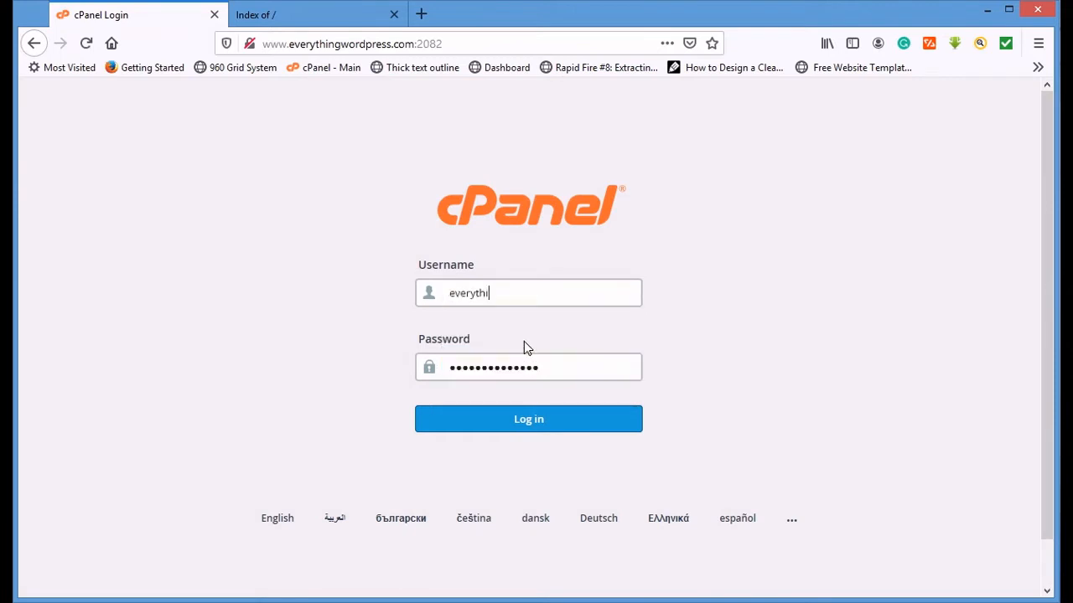
pyautogui.click(515, 297)
pyautogui.click(531, 358)
pyautogui.click(579, 433)
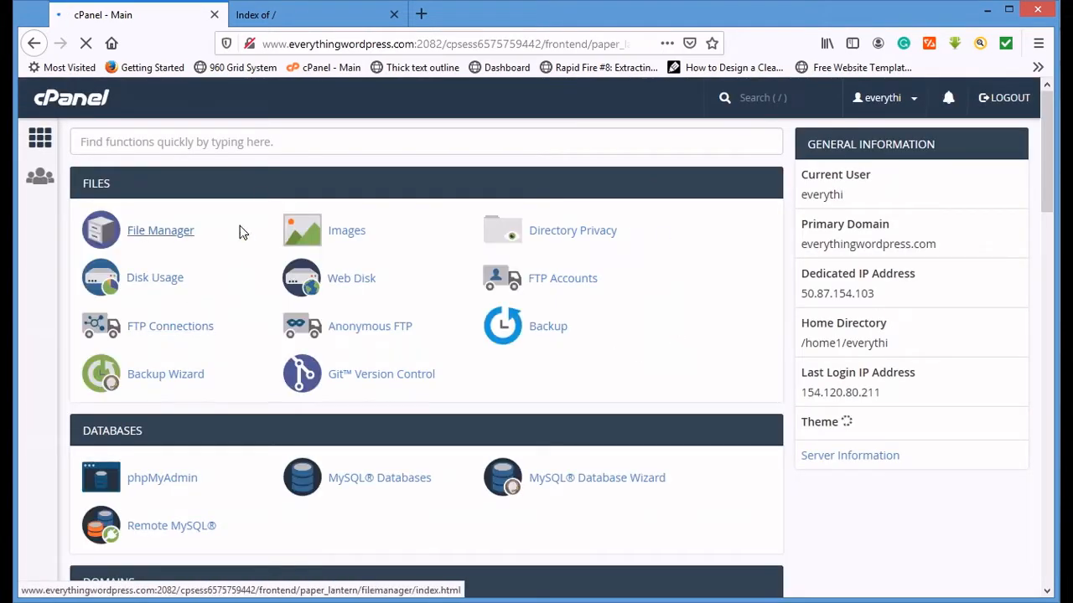
# - Open QuickInstall from cPanel's Software section after checking the Softaculous scripts
pyautogui.scroll(-4, 189, 287)
pyautogui.scroll(-10, 234, 275)
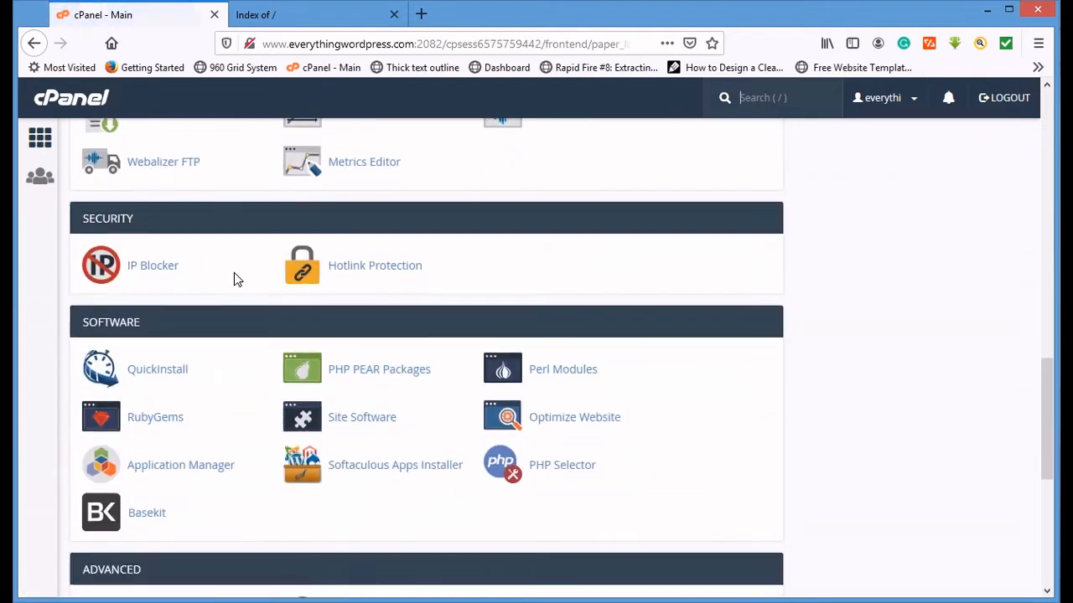
pyautogui.scroll(1, 179, 366)
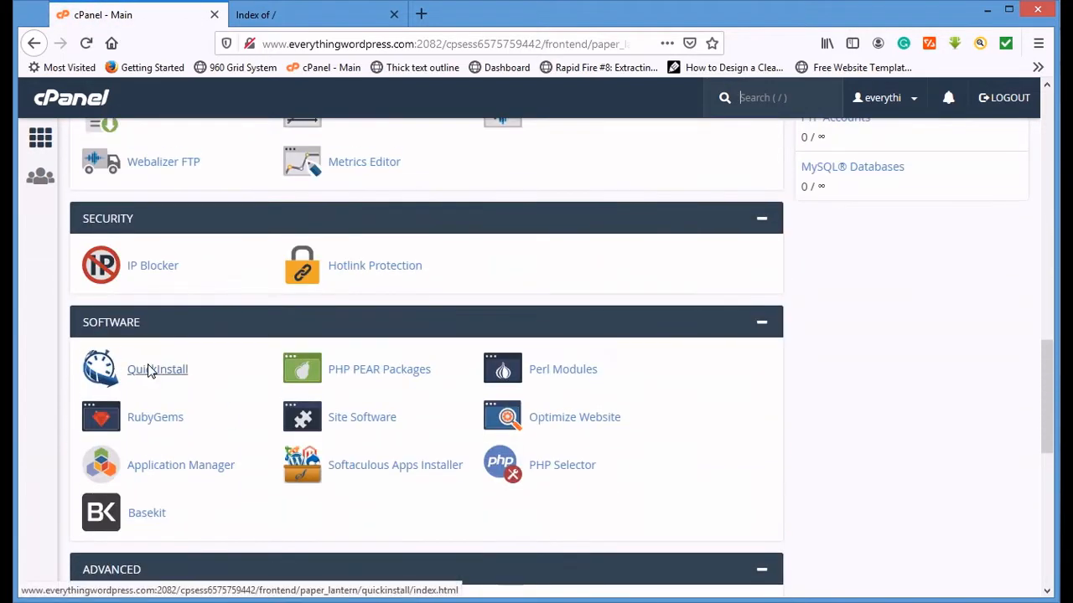
pyautogui.scroll(-6, 178, 327)
pyautogui.scroll(-1, 178, 327)
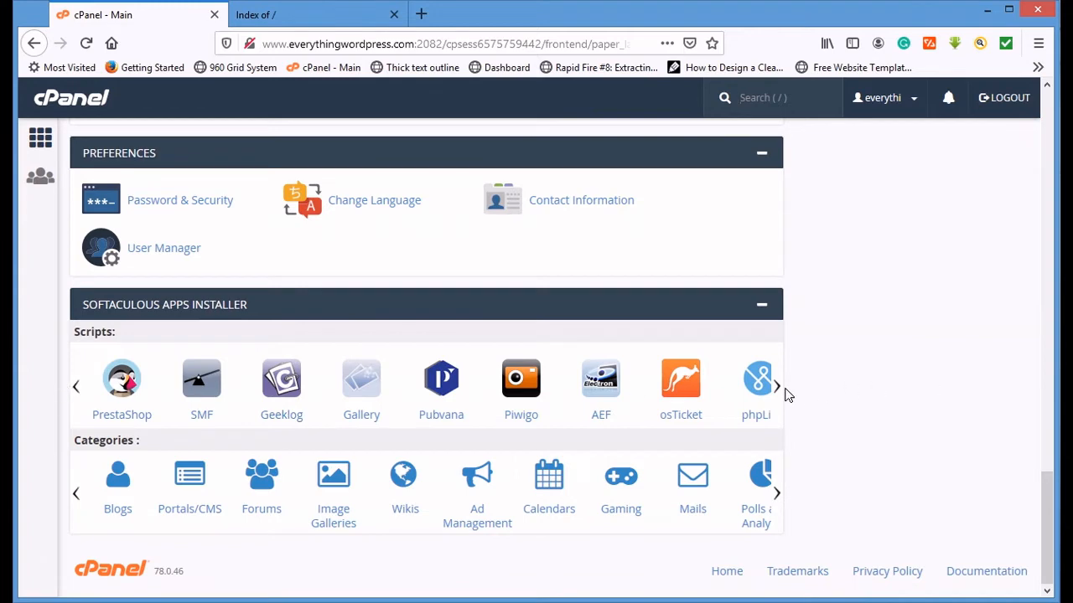
pyautogui.moveTo(779, 388)
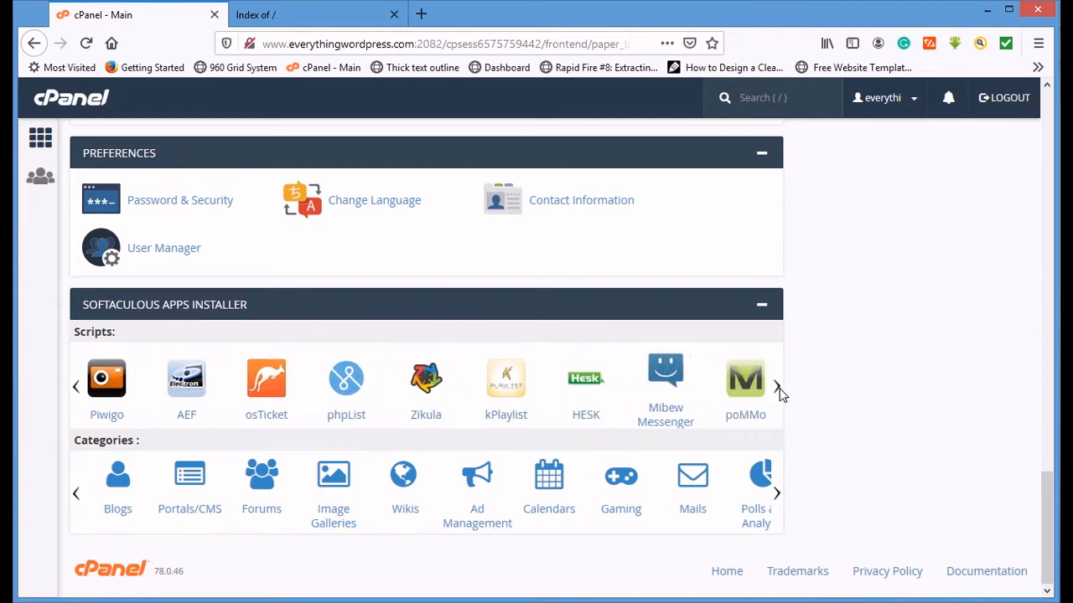
pyautogui.moveTo(74, 393)
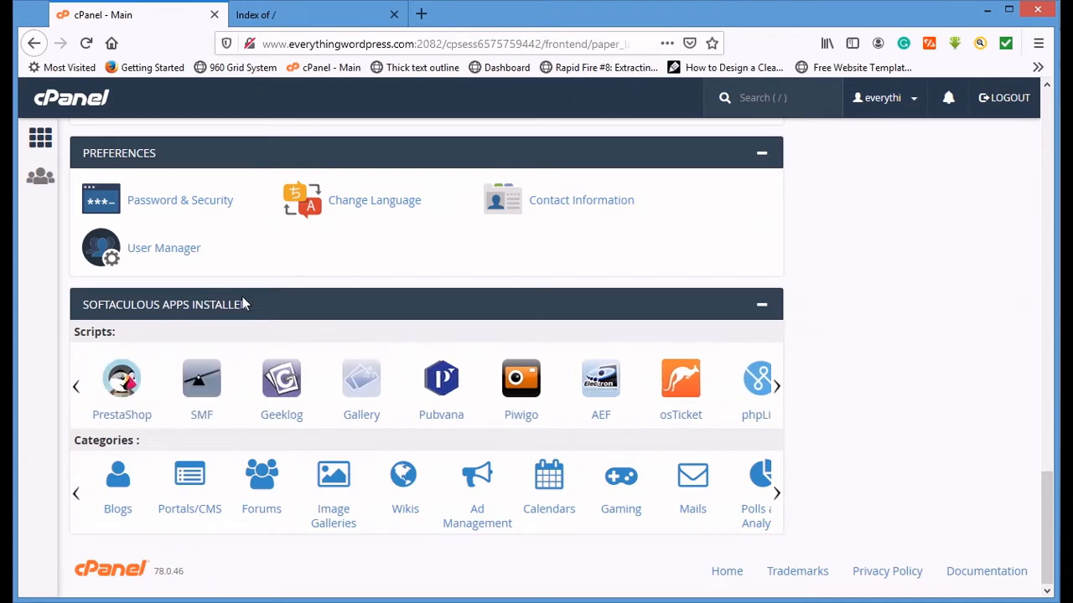
pyautogui.scroll(5, 168, 301)
pyautogui.click(158, 214)
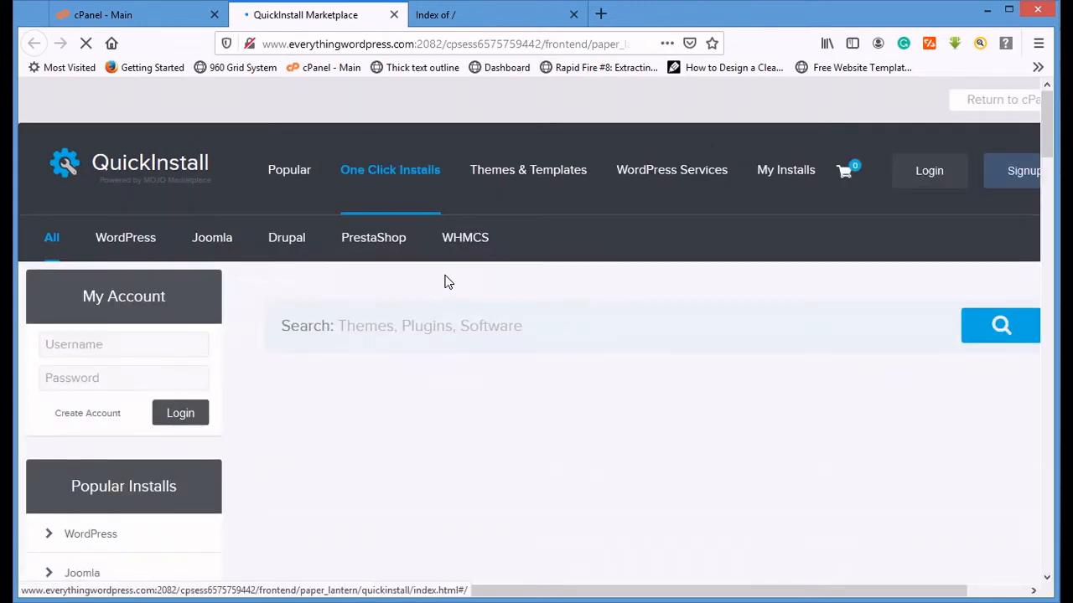
# - Choose WordPress among the QuickInstall applications and open the free option's installation form
pyautogui.scroll(-3, 442, 280)
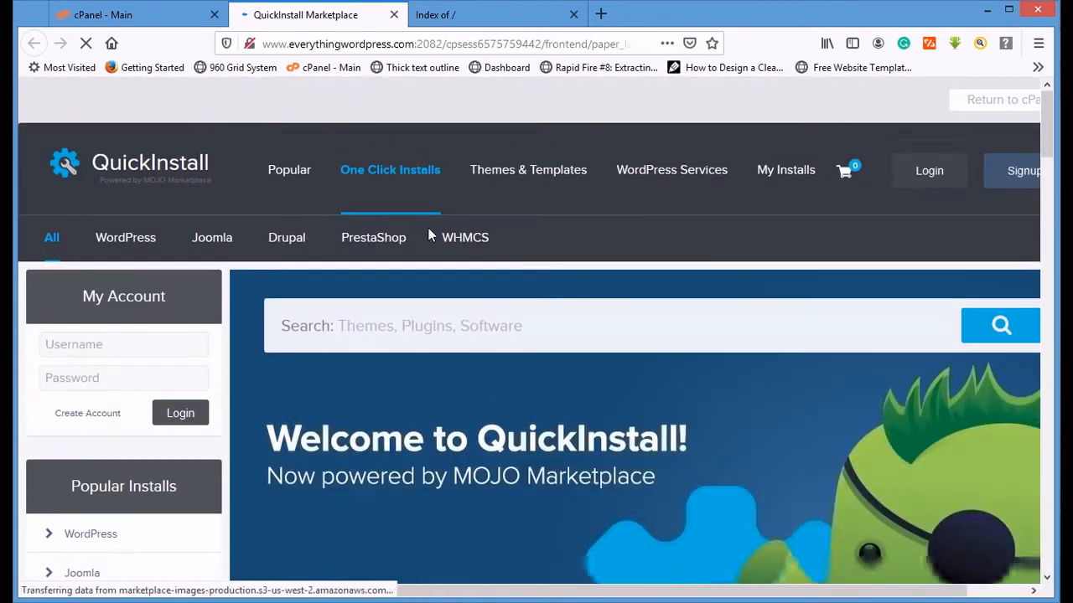
pyautogui.scroll(-4, 376, 244)
pyautogui.scroll(-3, 379, 245)
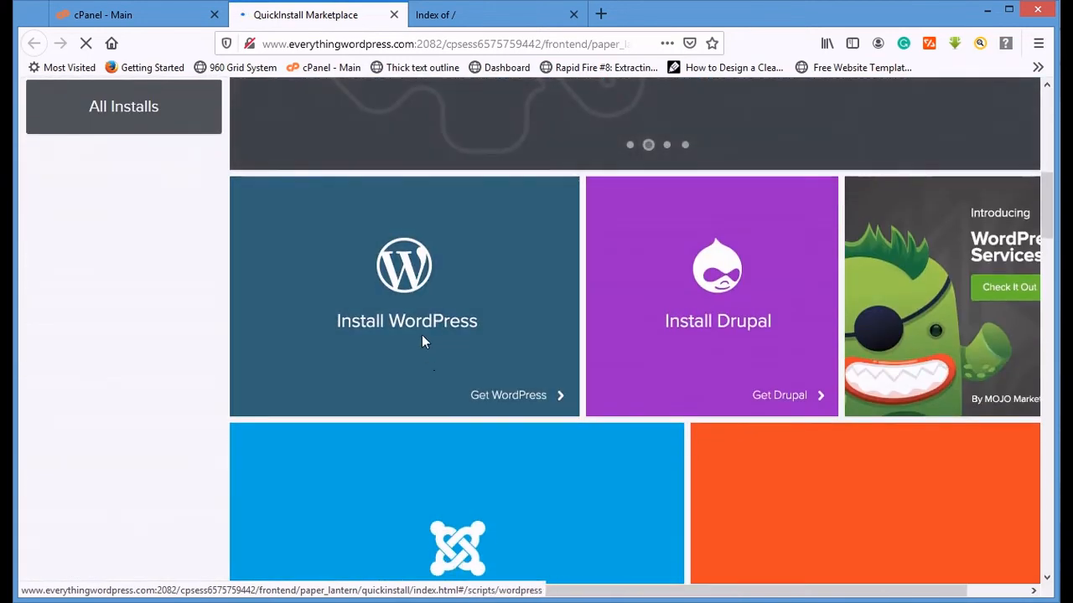
pyautogui.click(375, 320)
pyautogui.scroll(-6, 375, 316)
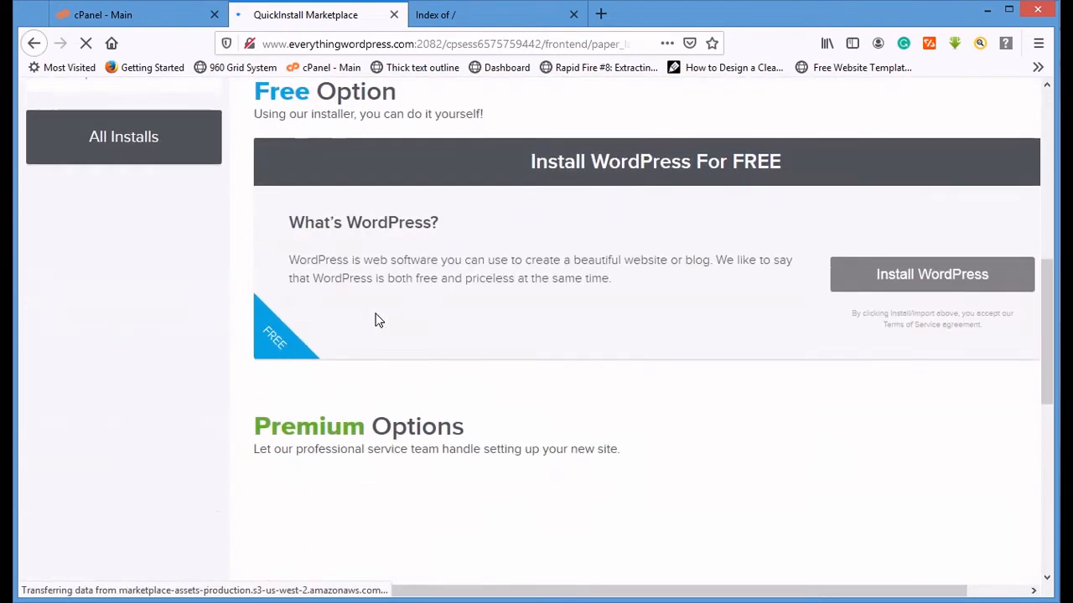
pyautogui.click(910, 278)
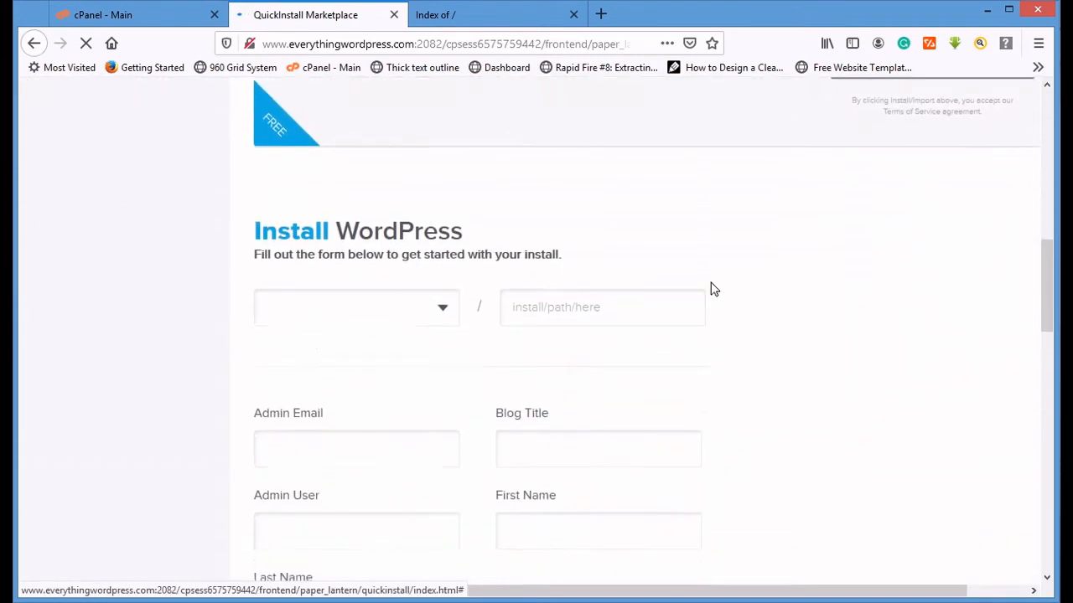
# - Select everythingwordpress.com as the installation domain
pyautogui.click(391, 289)
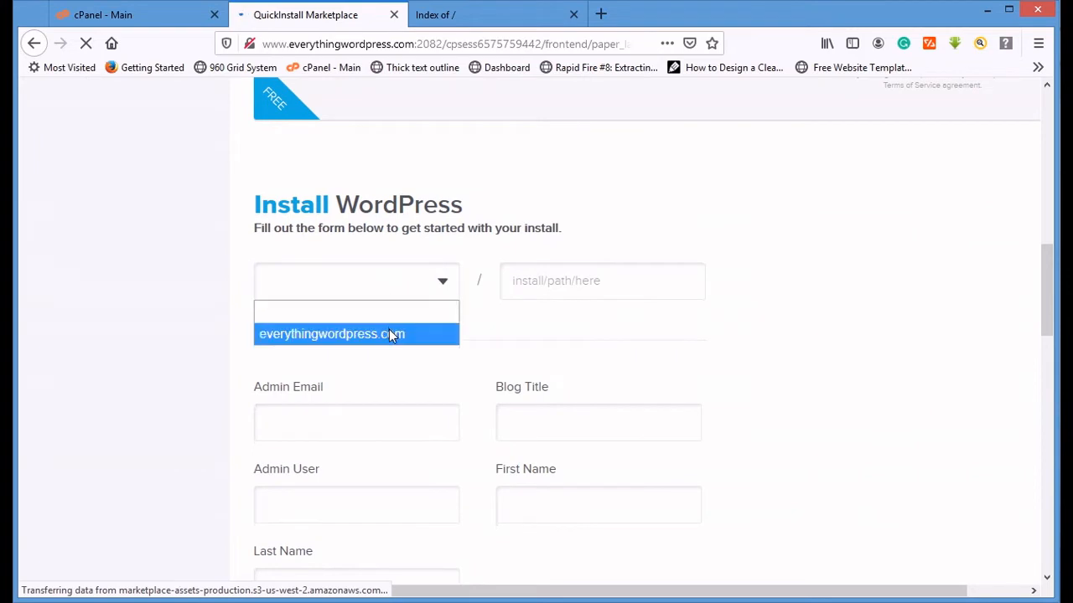
pyautogui.click(389, 334)
pyautogui.scroll(-3, 406, 352)
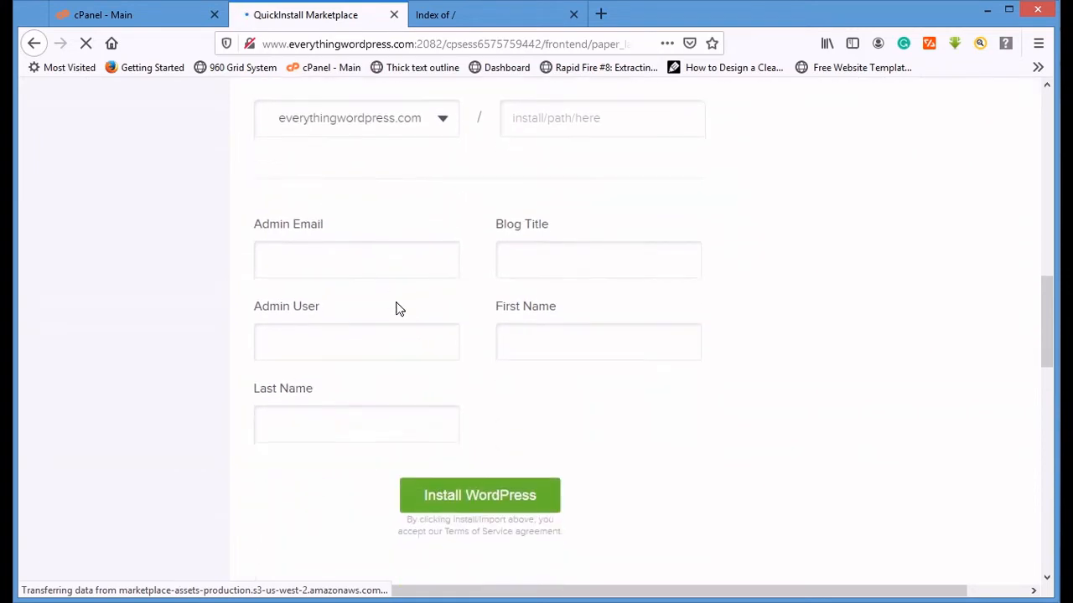
# - Enter the admin's e-mail address and set the blog title to "Everything Wordpress"
pyautogui.click(392, 265)
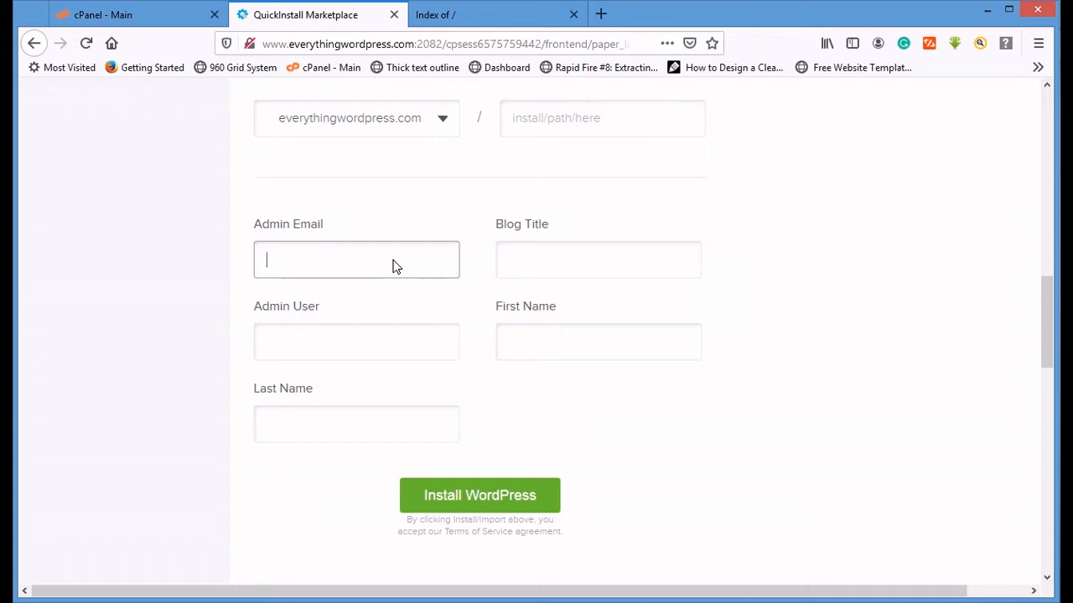
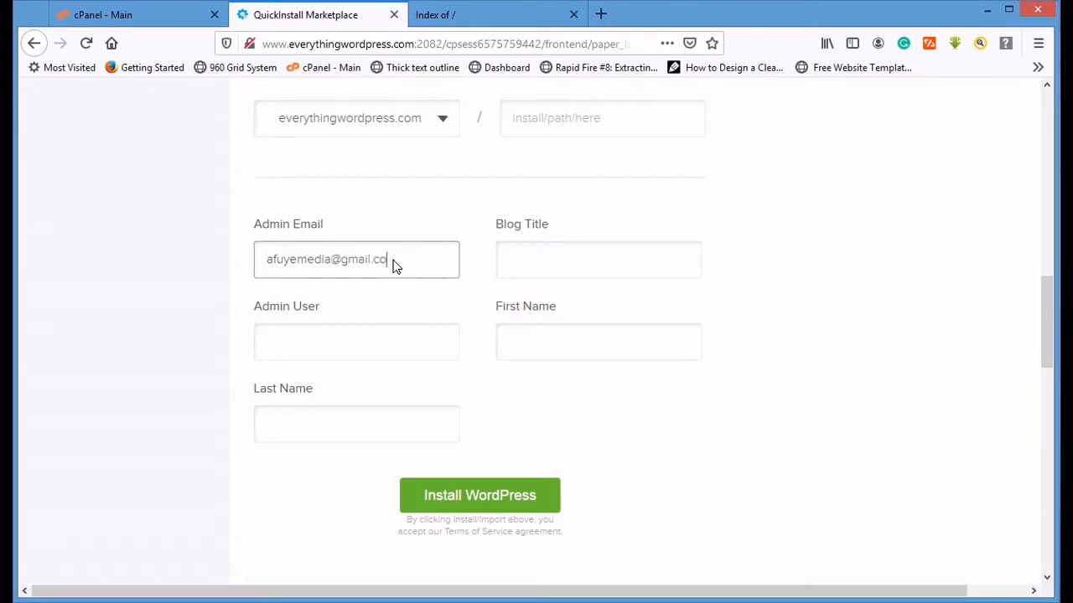
pyautogui.press('Tab')
pyautogui.write('Eve')
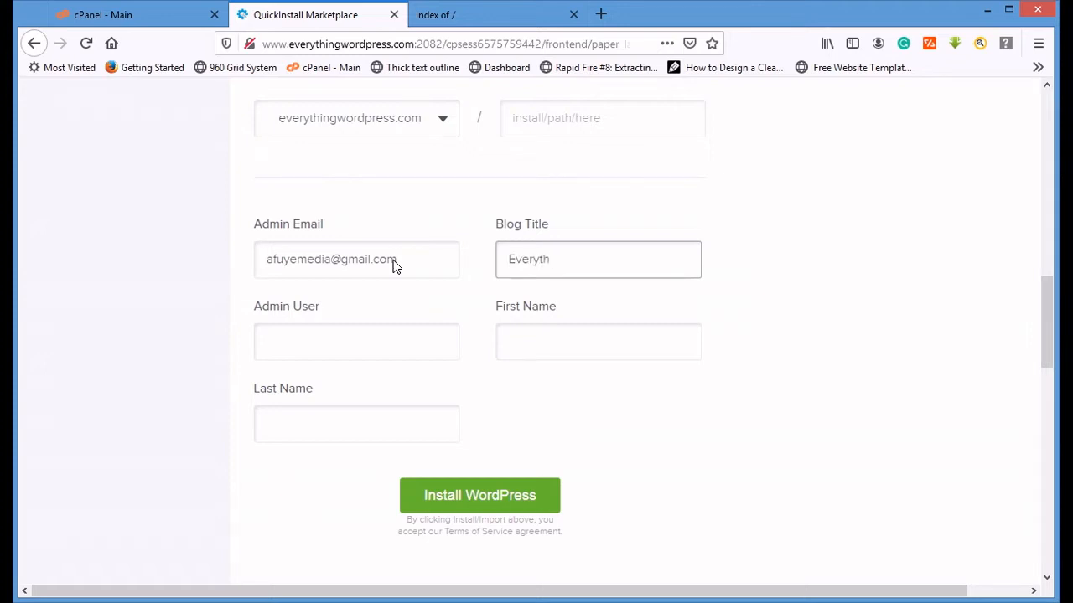
pyautogui.write('rything Wordpress')
# - Fill in the admin username, first name and last name in the WordPress installation form
pyautogui.click(342, 350)
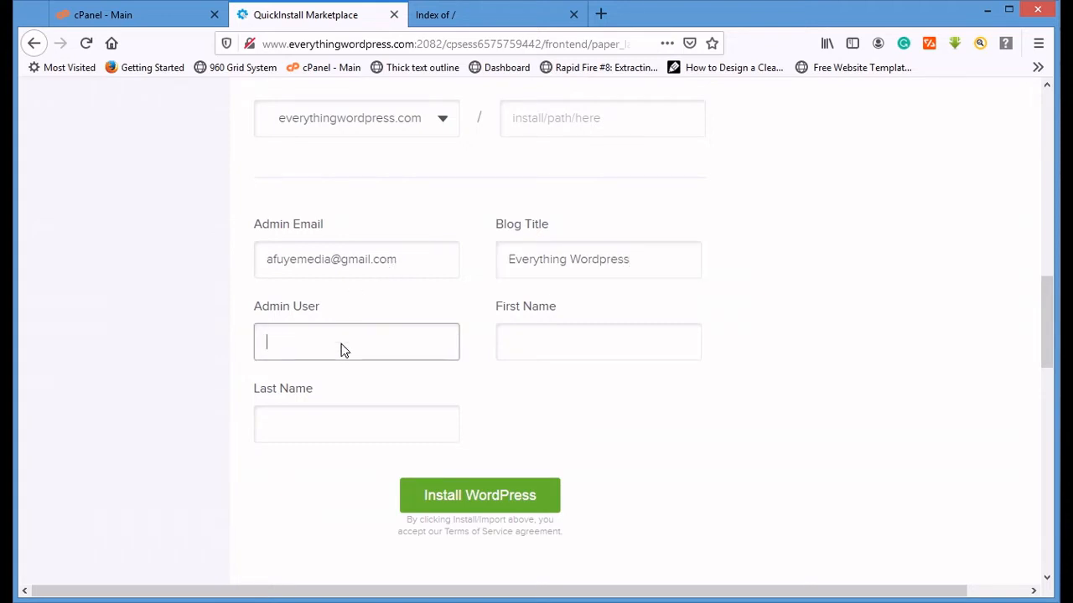
pyautogui.press('Tab')
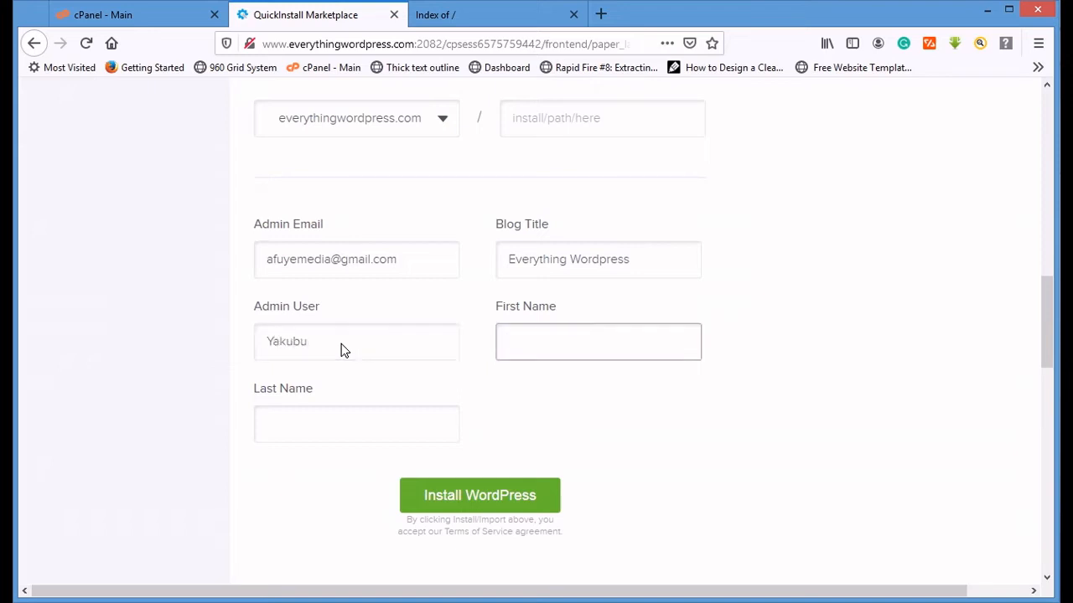
pyautogui.press('Tab')
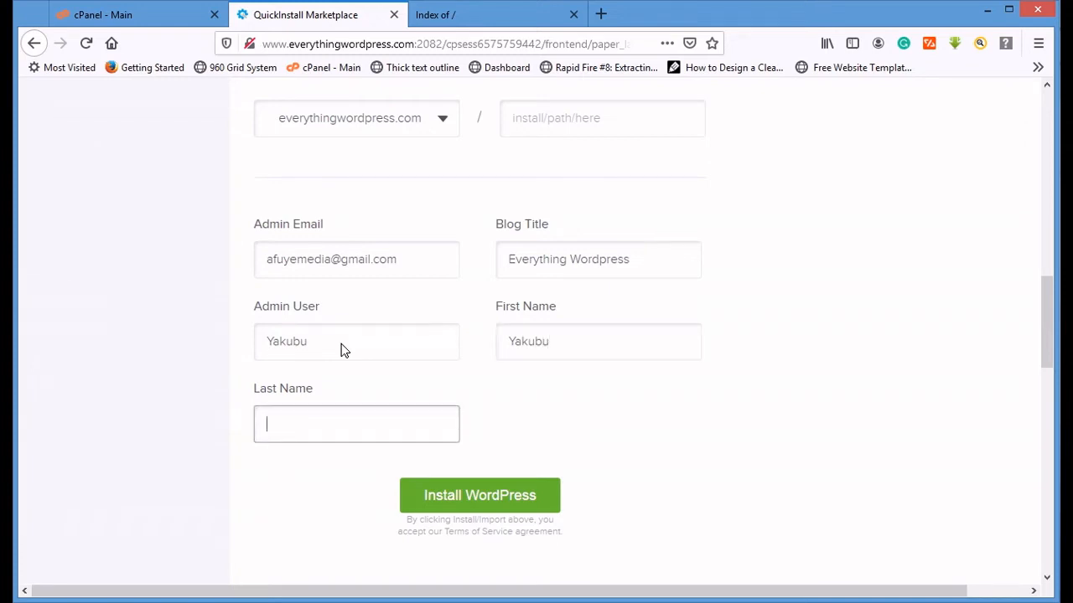
# - Replace the admin username with the administrator's first and last name joined as one word
pyautogui.moveTo(340, 350); pyautogui.dragTo(192, 340)
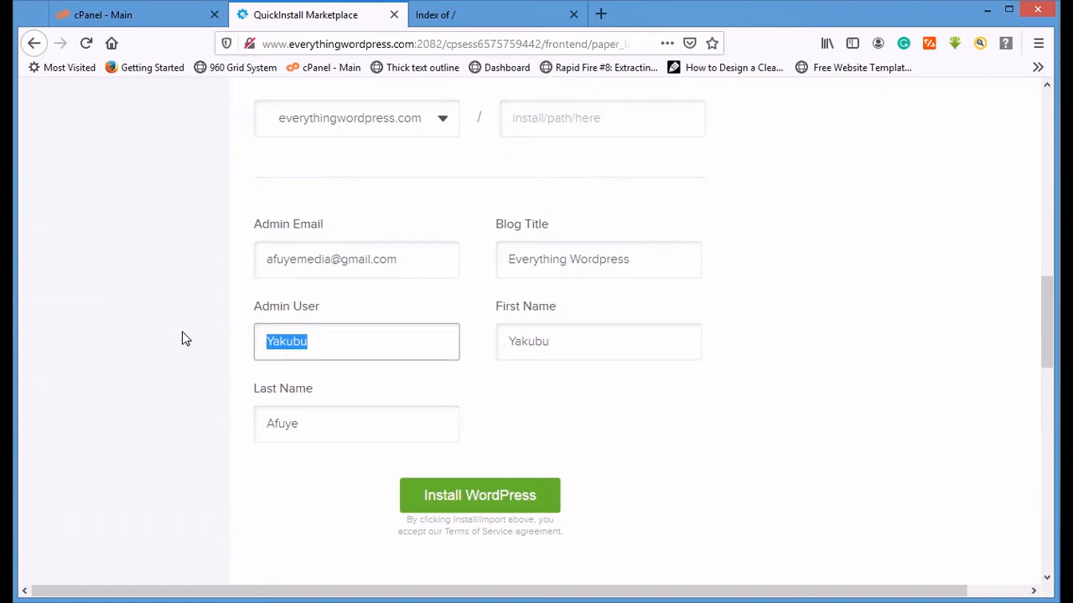
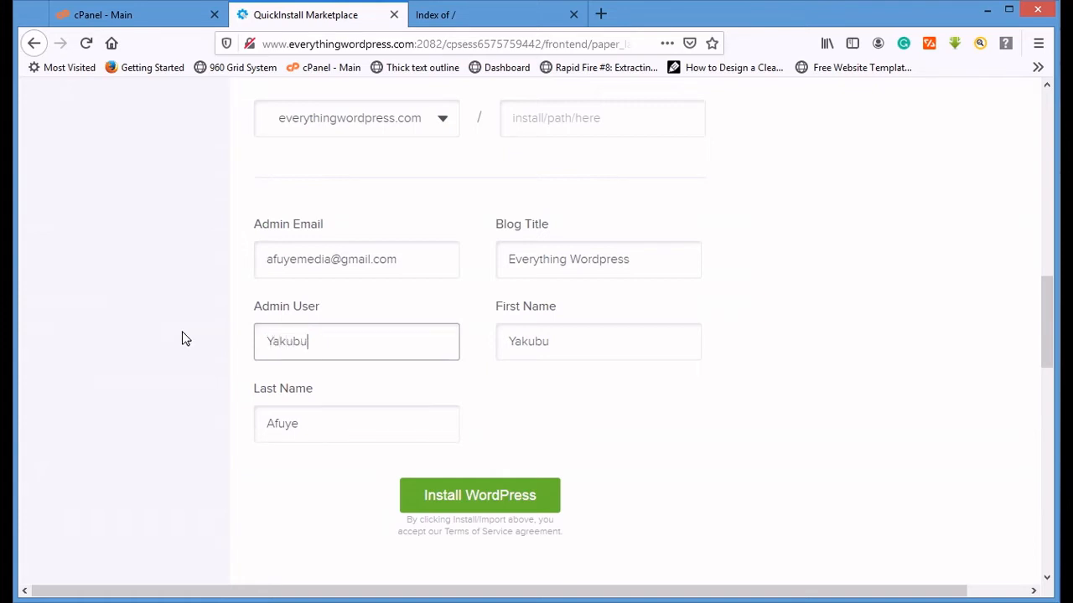
# - Run the WordPress installation, dismiss the theme offer and show the new site's login credentials
pyautogui.click(460, 496)
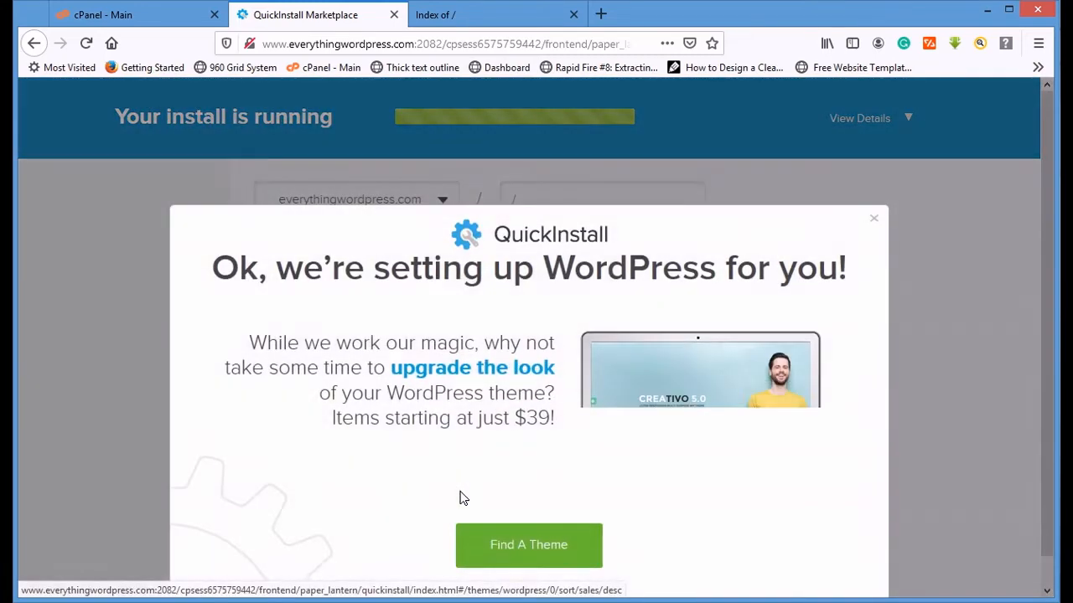
pyautogui.click(873, 218)
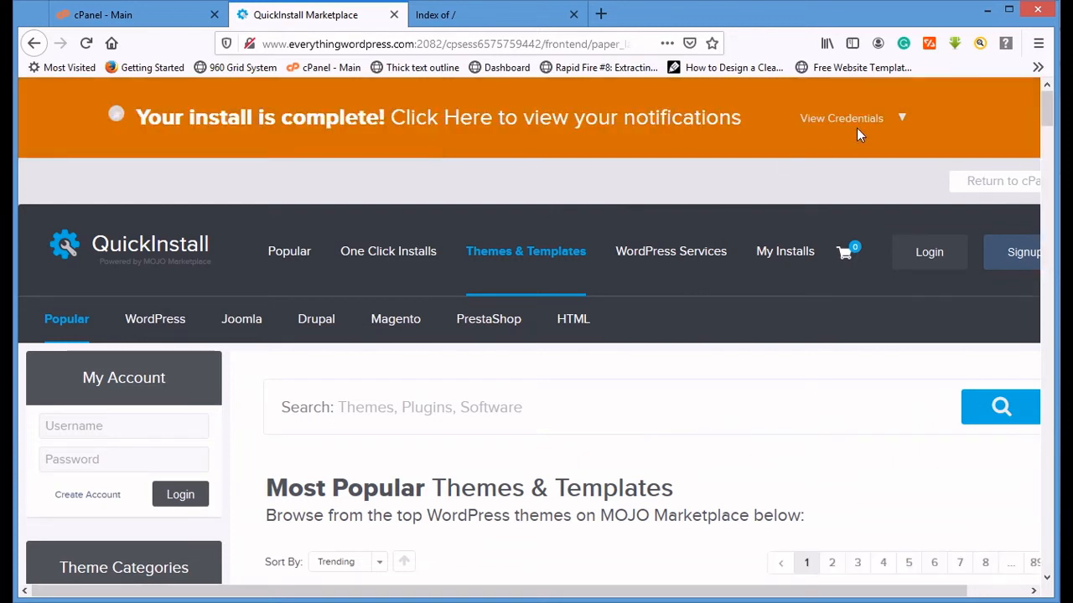
pyautogui.click(877, 119)
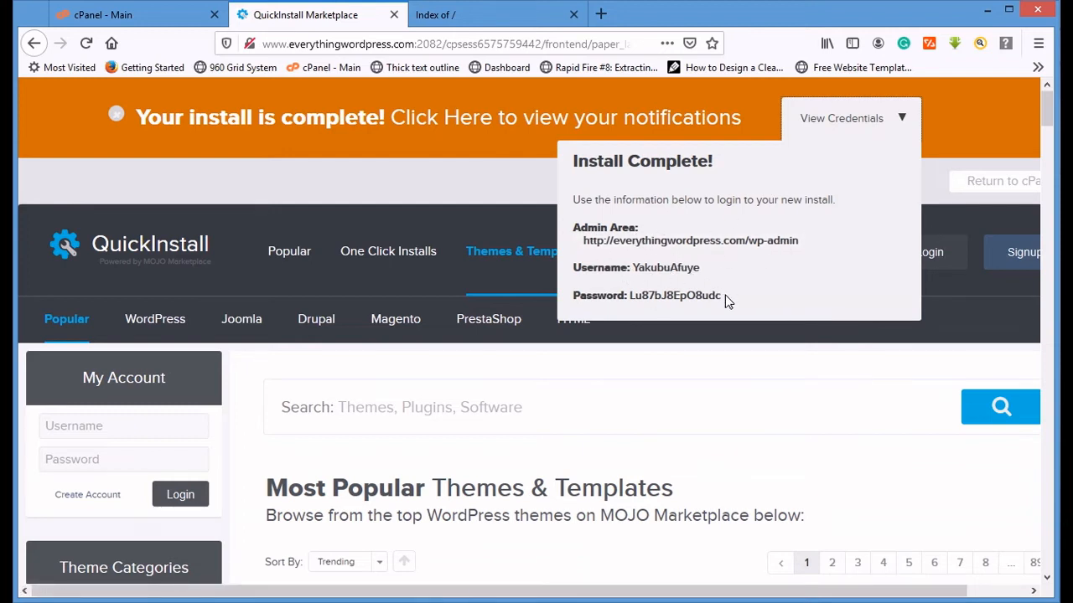
# - Copy the generated WordPress username and password into a blank Notepad document
pyautogui.moveTo(725, 295); pyautogui.dragTo(575, 273)
pyautogui.hotkey('ctrl', 'c')
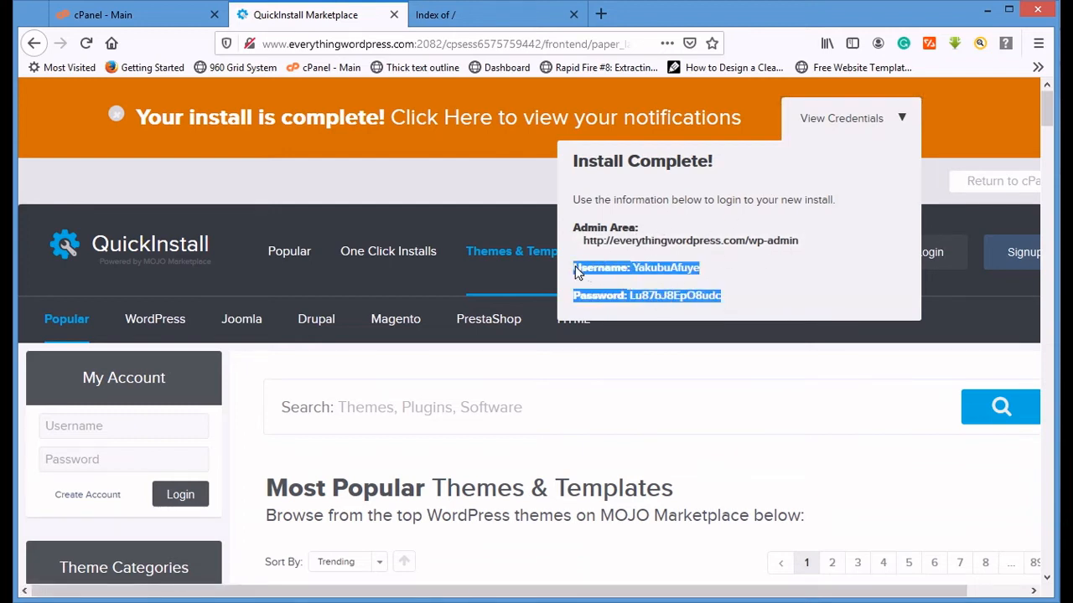
pyautogui.click(479, 602)
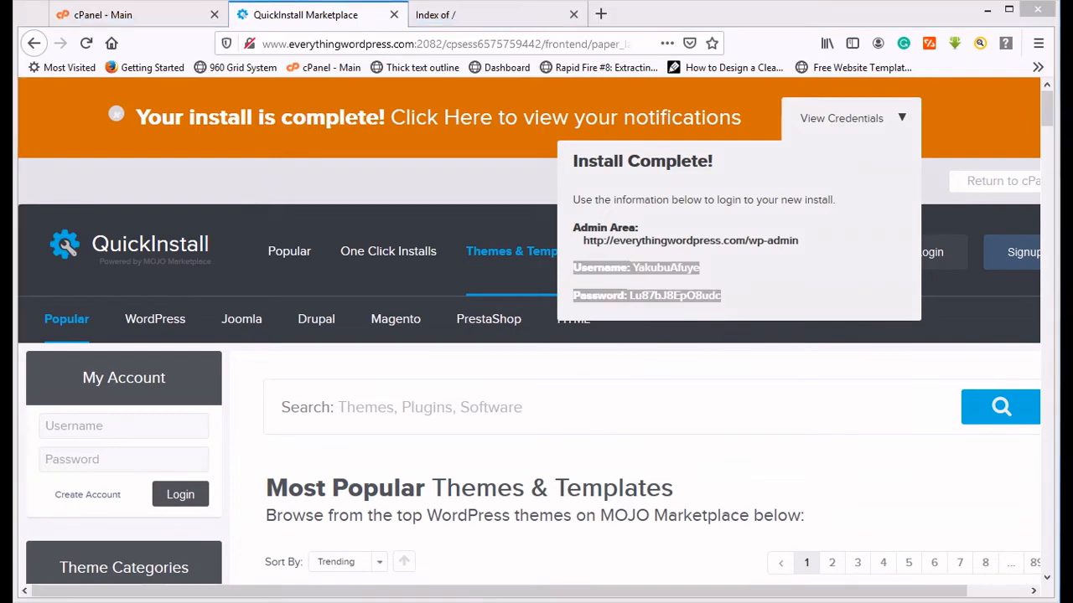
pyautogui.moveTo(542, 202); pyautogui.dragTo(582, 138)
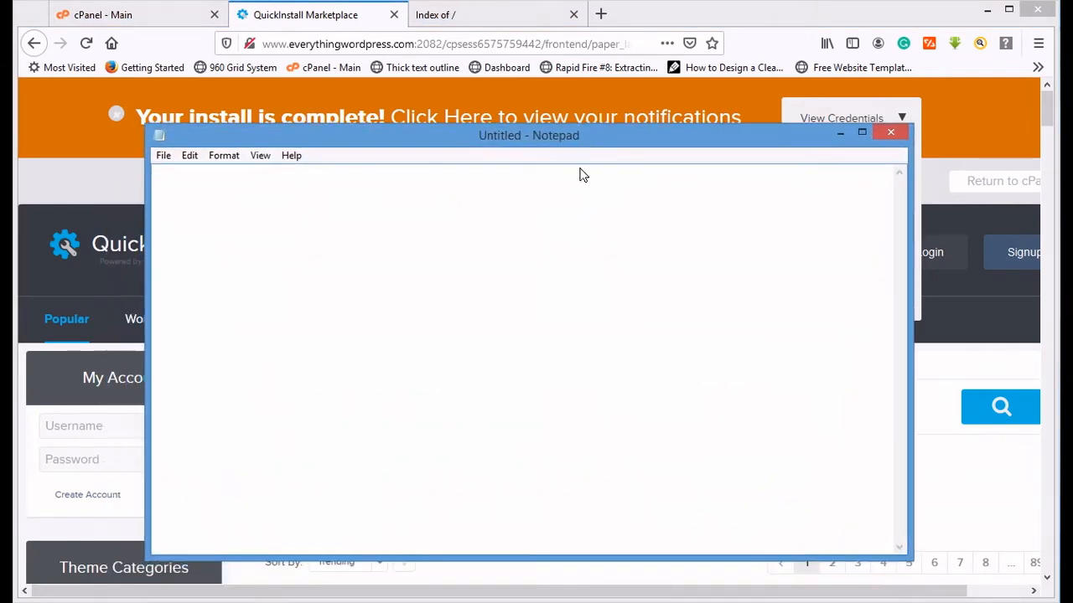
pyautogui.hotkey('ctrl', 'v')
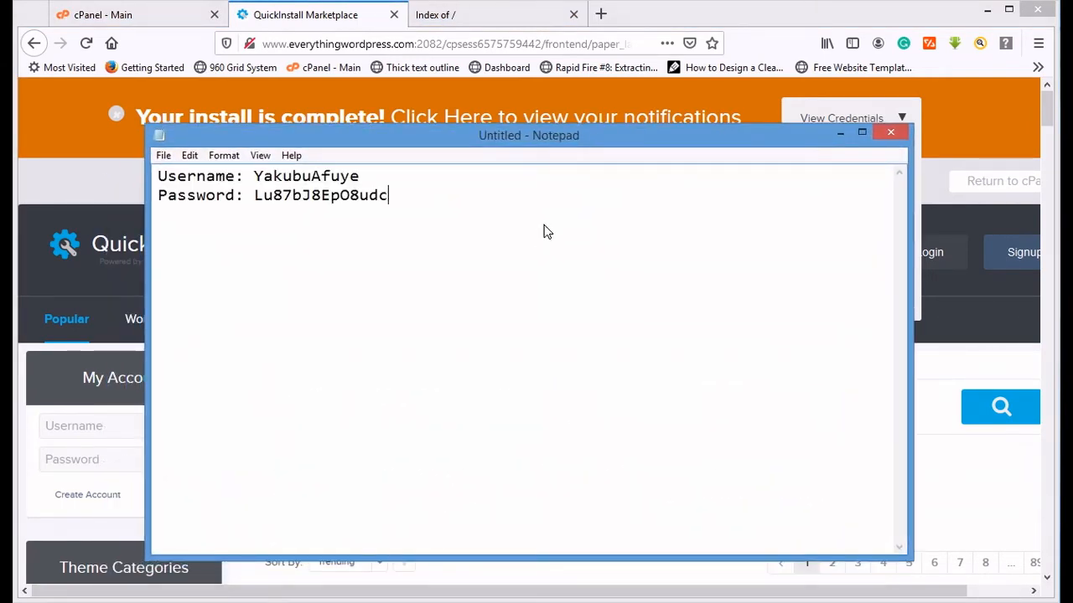
# - Switch back to the browser, open the new site's wp-admin link and dismiss the saved-login suggestion
pyautogui.click(836, 113)
pyautogui.click(872, 117)
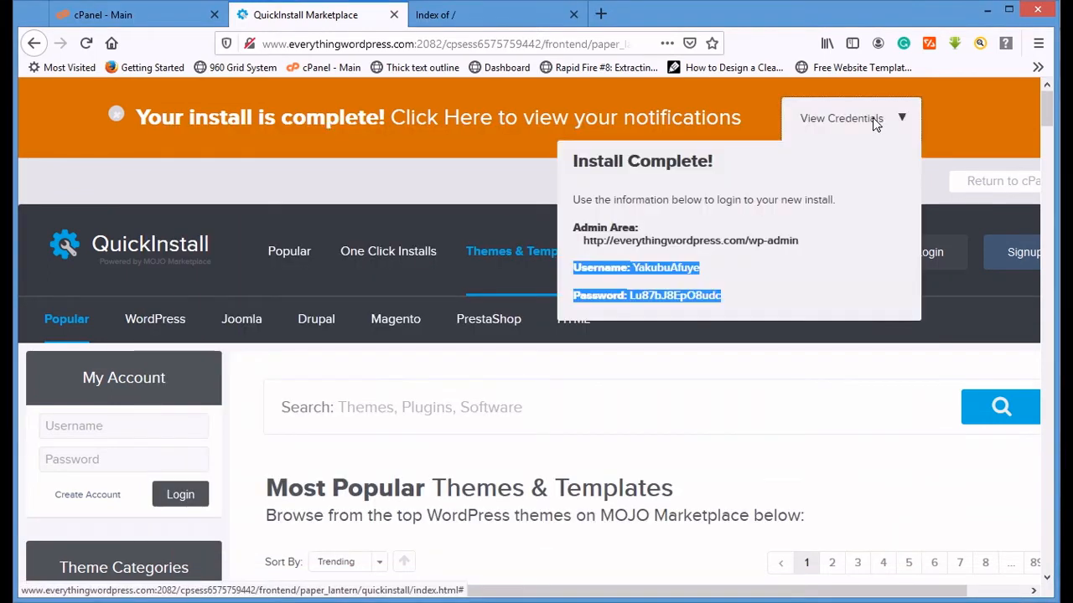
pyautogui.click(705, 242)
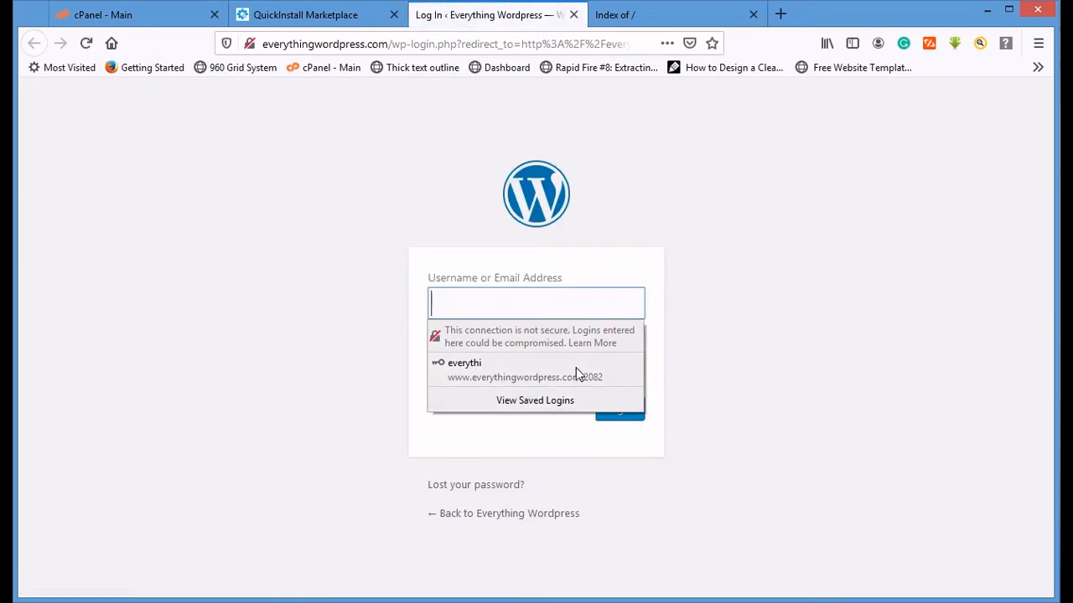
pyautogui.click(704, 265)
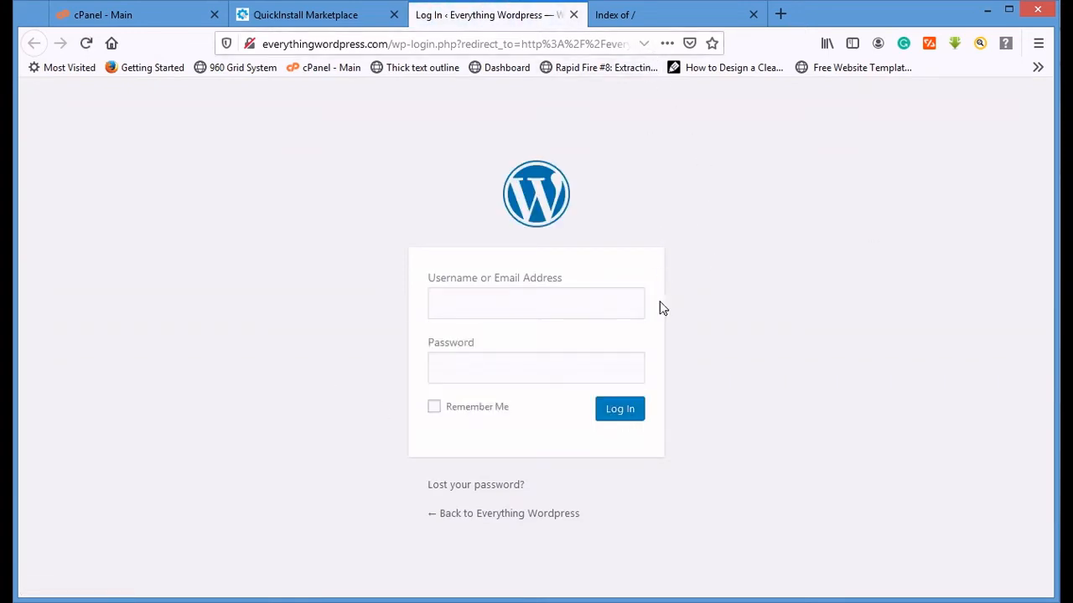
# - Copy the WordPress username from the Notepad document into the username field of the login form
pyautogui.hotkey('alt', 'Tab')
pyautogui.moveTo(364, 183); pyautogui.dragTo(249, 174)
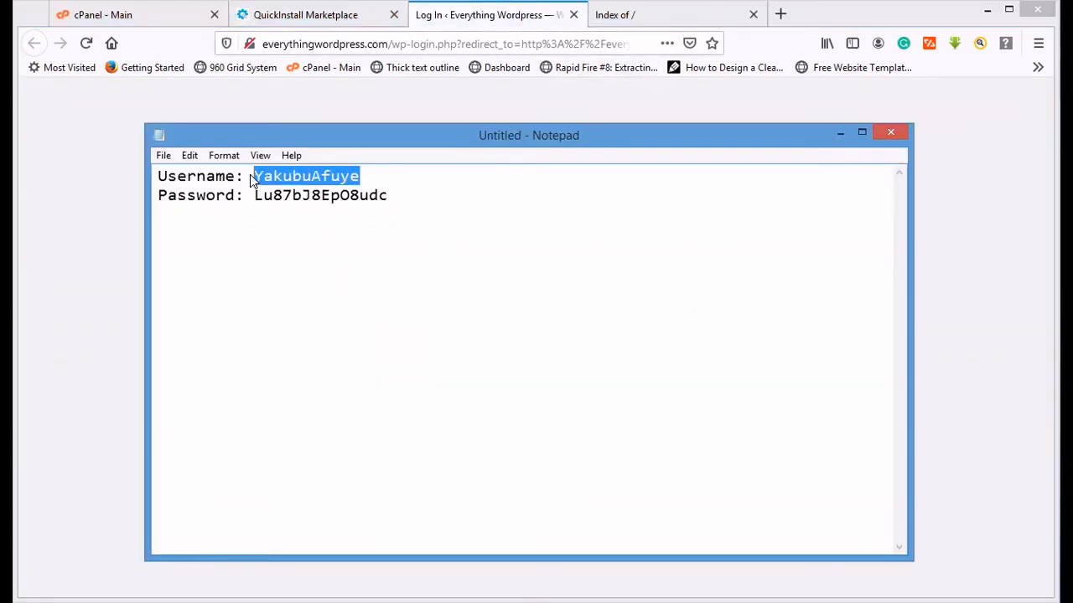
pyautogui.hotkey('ctrl', 'c')
pyautogui.hotkey('alt', 'Tab')
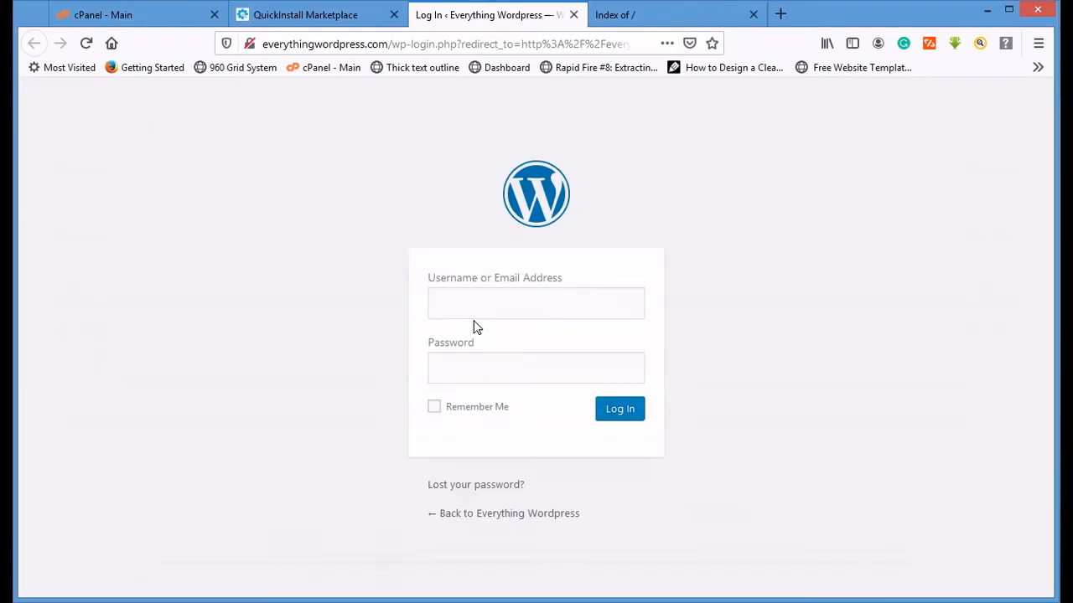
pyautogui.click(513, 304)
pyautogui.hotkey('ctrl', 'v')
# - Copy the password from the Notepad document into the login form's password field, log in and decline saving the login in the browser
pyautogui.hotkey('alt', 'Tab')
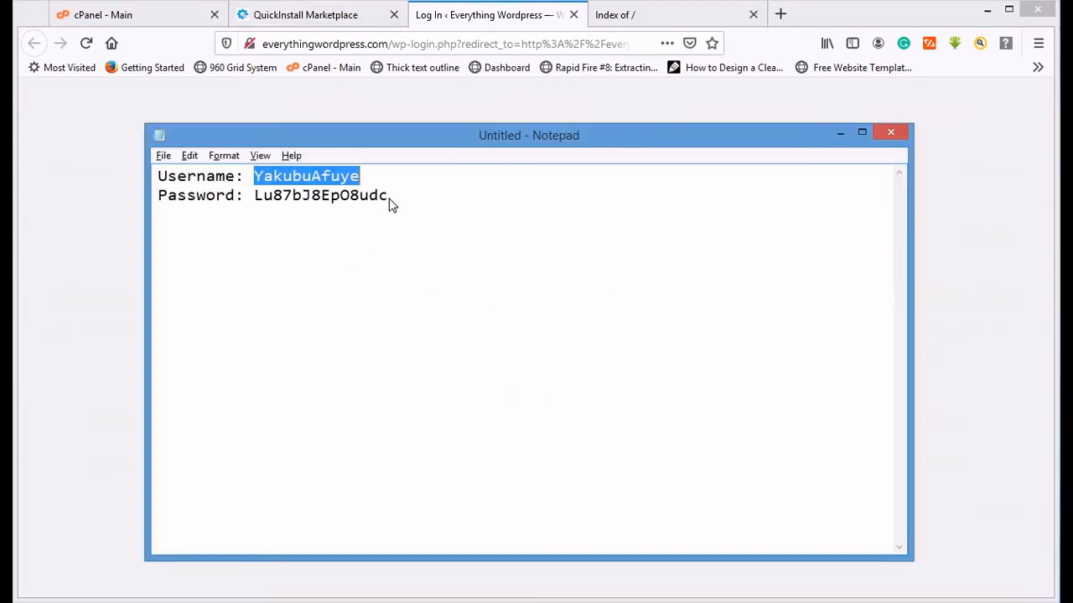
pyautogui.moveTo(391, 205); pyautogui.dragTo(259, 212)
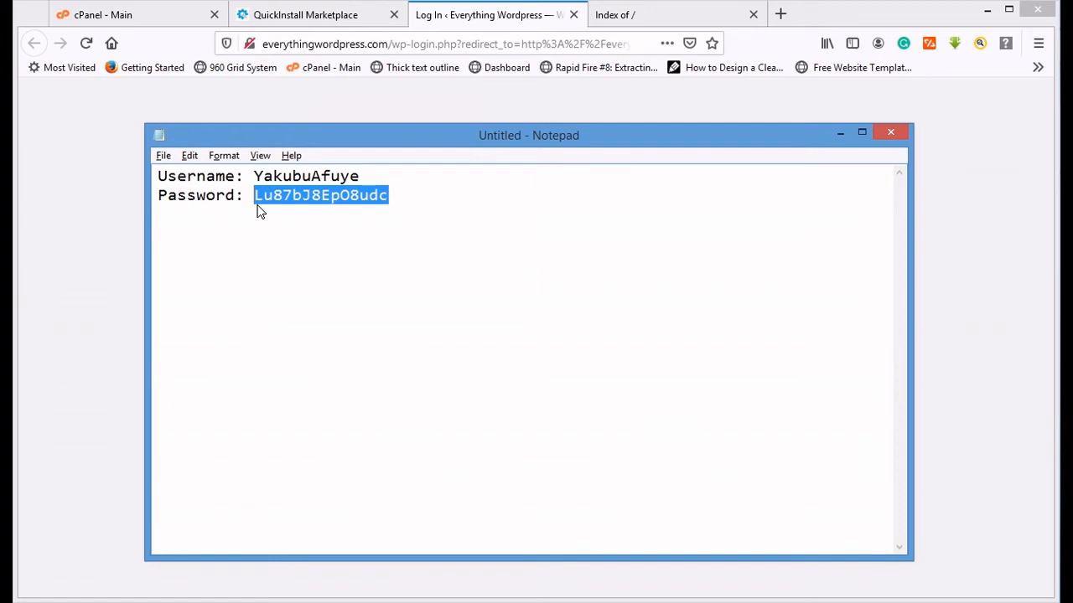
pyautogui.hotkey('ctrl', 'c')
pyautogui.hotkey('alt', 'Tab')
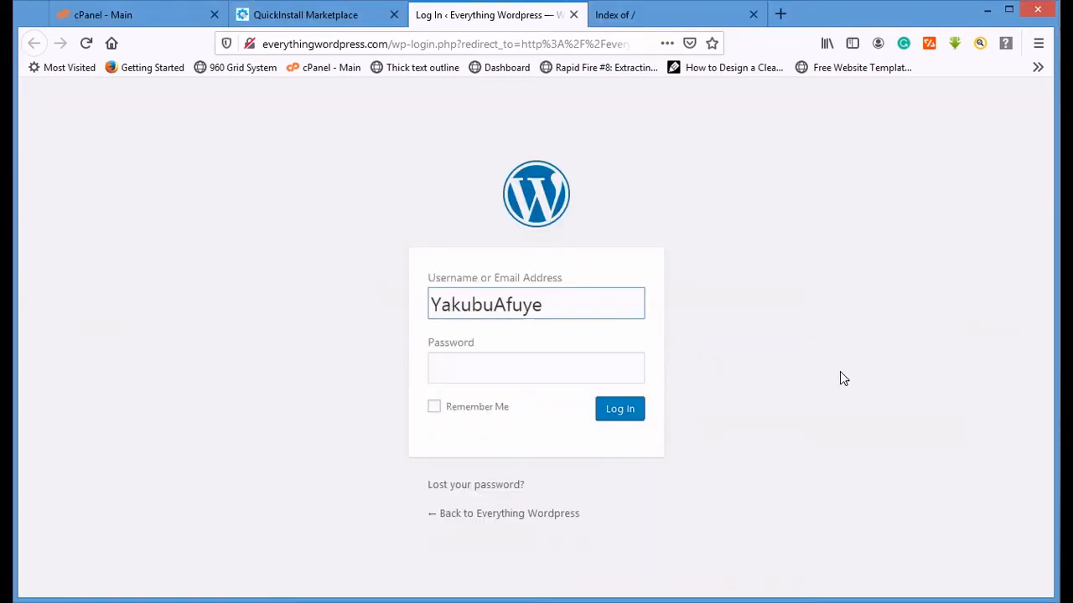
pyautogui.click(548, 369)
pyautogui.hotkey('ctrl', 'v')
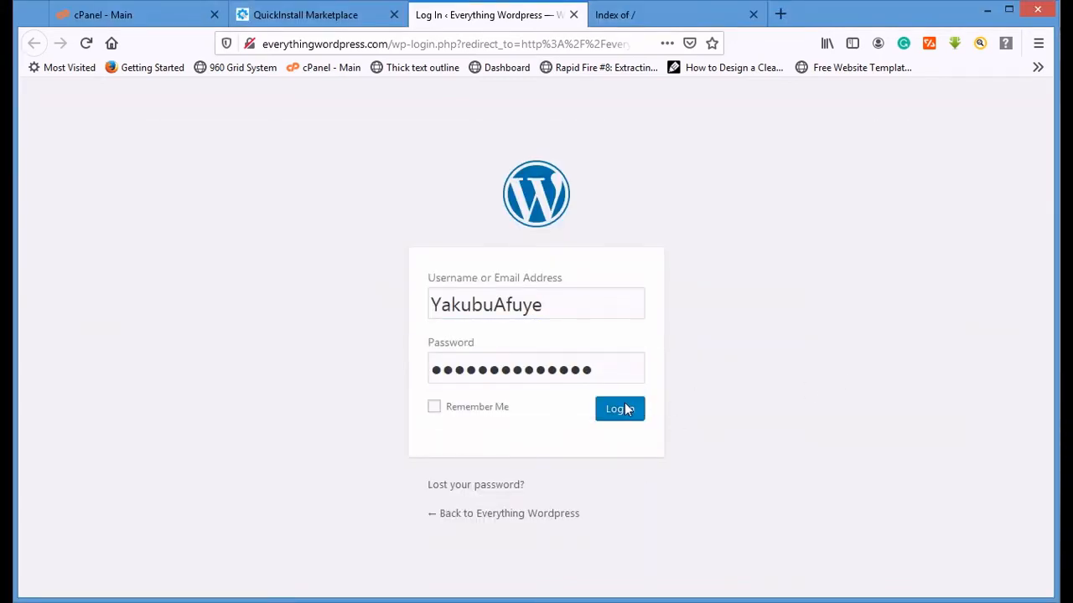
pyautogui.click(625, 409)
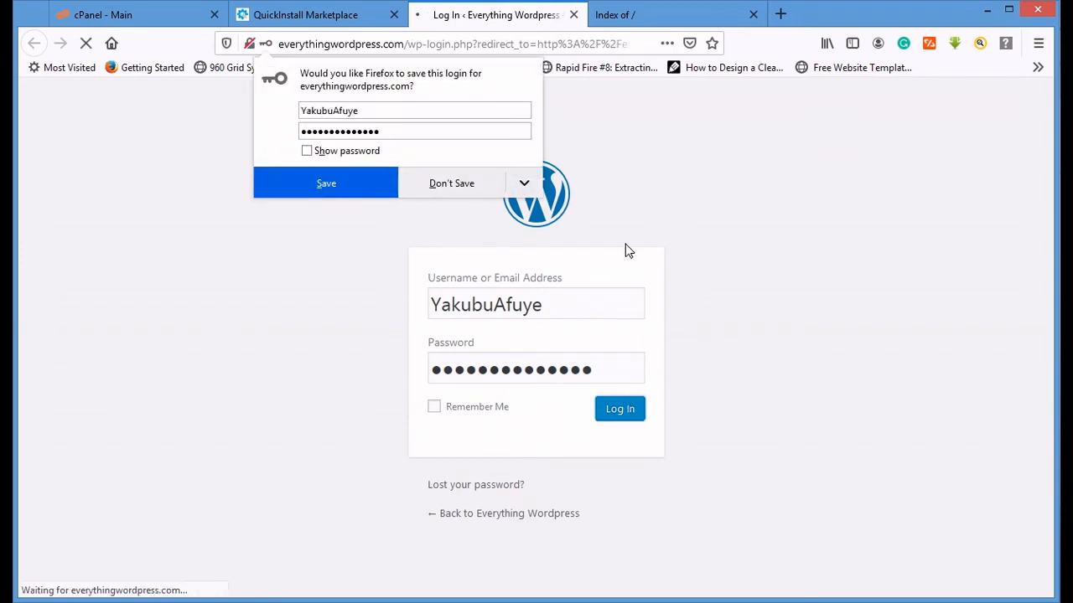
pyautogui.click(409, 192)
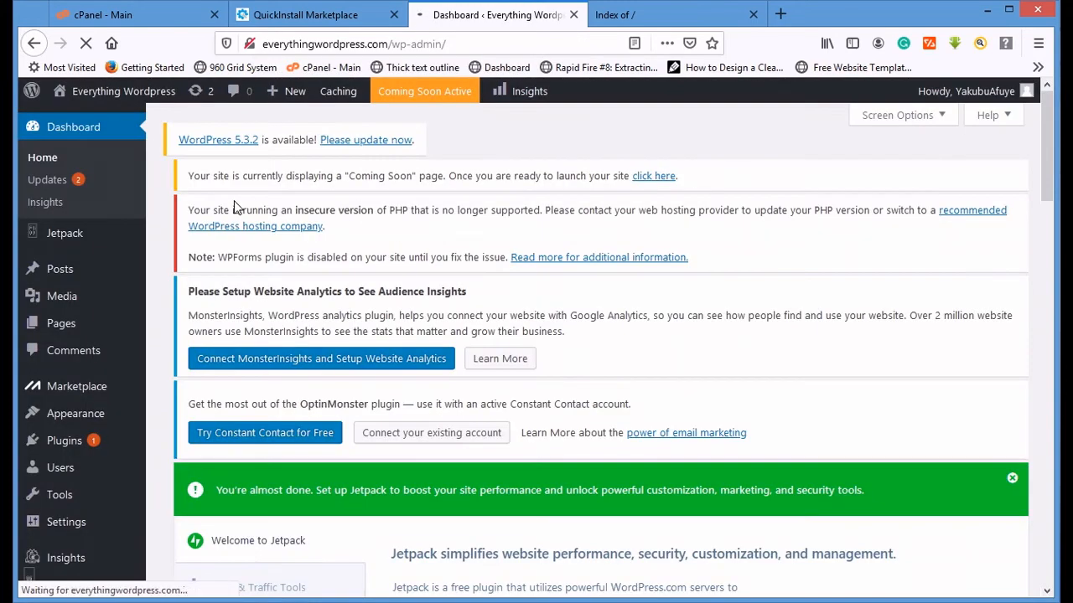
# - Open the WordPress Updates page from the WordPress 5.3.2 notice and review the update requirements
pyautogui.click(391, 139)
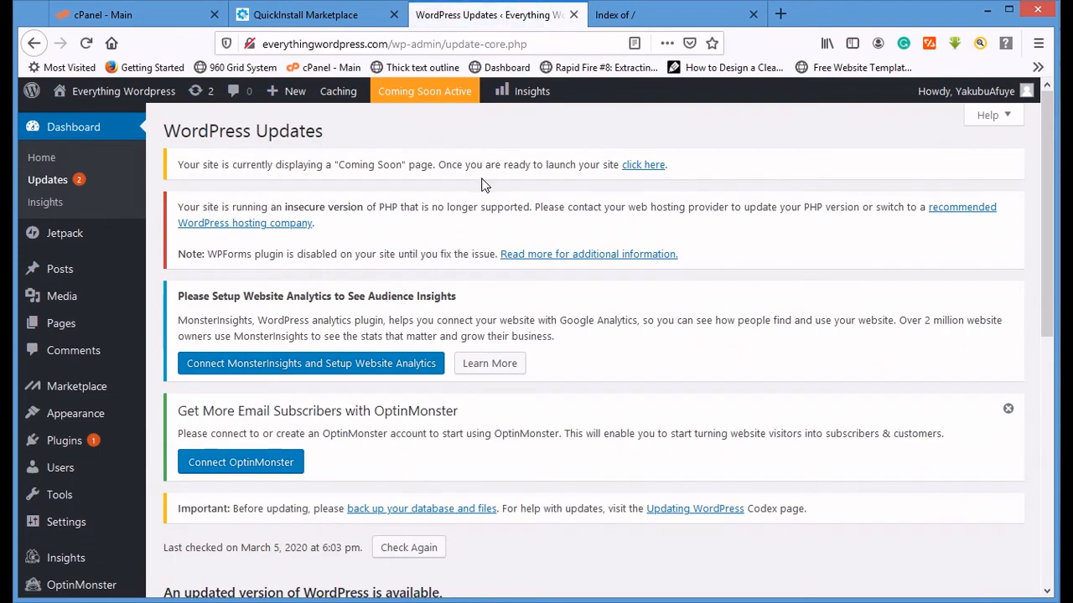
pyautogui.scroll(-1, 482, 182)
pyautogui.scroll(-5, 482, 182)
pyautogui.scroll(4, 264, 335)
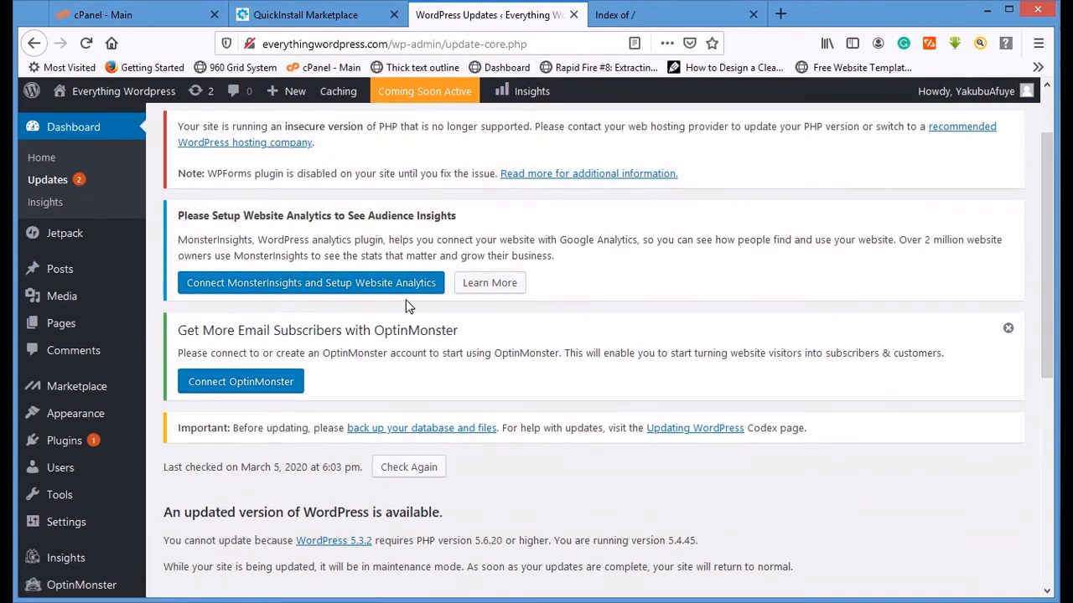
pyautogui.scroll(2, 365, 193)
# - Visit the new site's front end, reload everythingwordpress.com in its already open browser tab and look through the home page
pyautogui.click(76, 120)
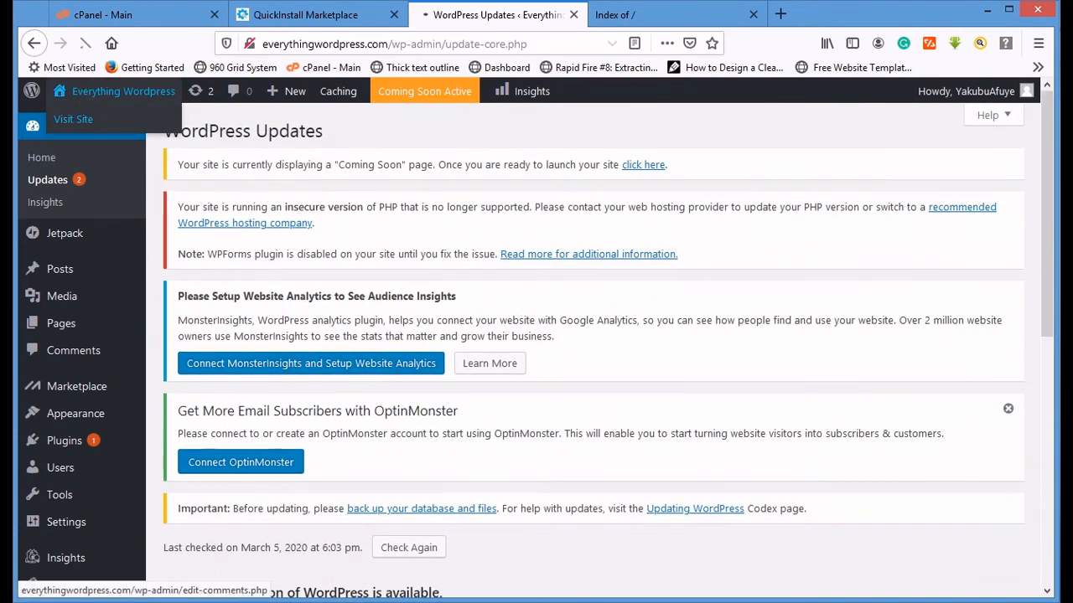
pyautogui.click(650, 14)
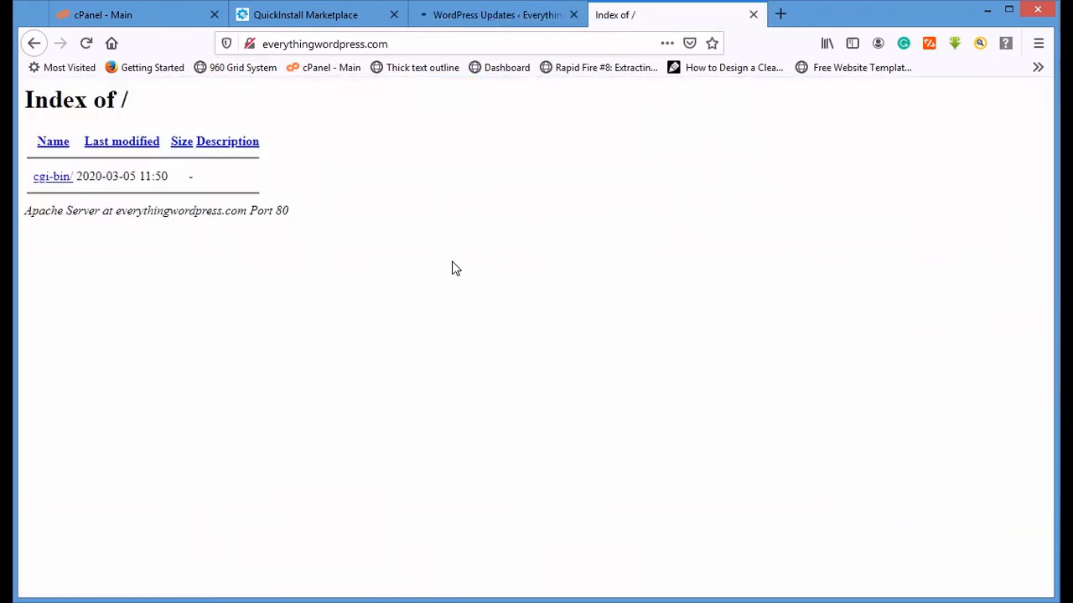
pyautogui.press('F5')
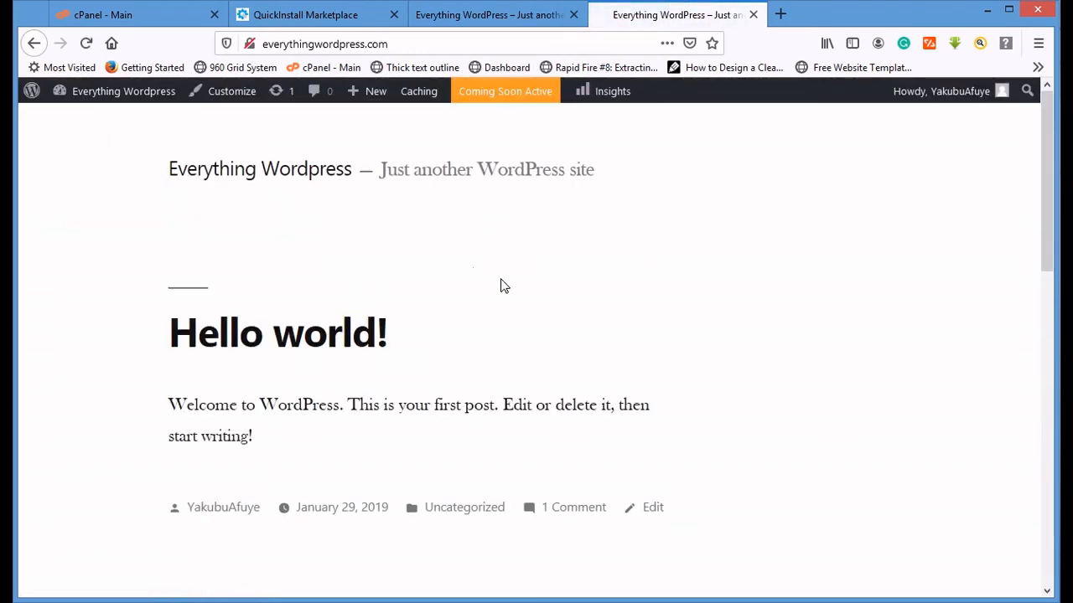
pyautogui.scroll(-10, 489, 256)
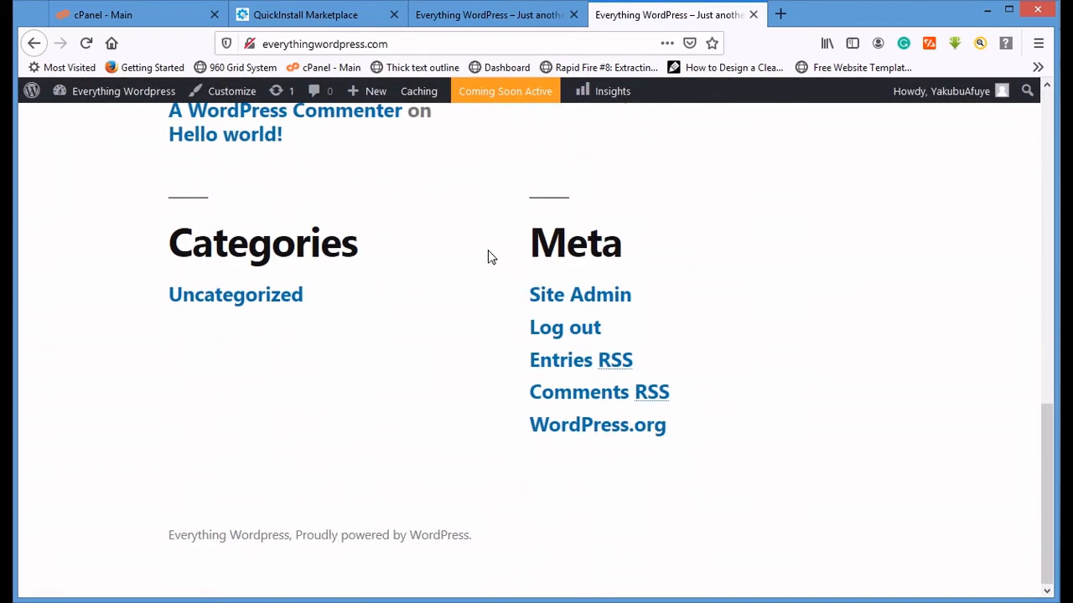
pyautogui.scroll(10, 488, 256)
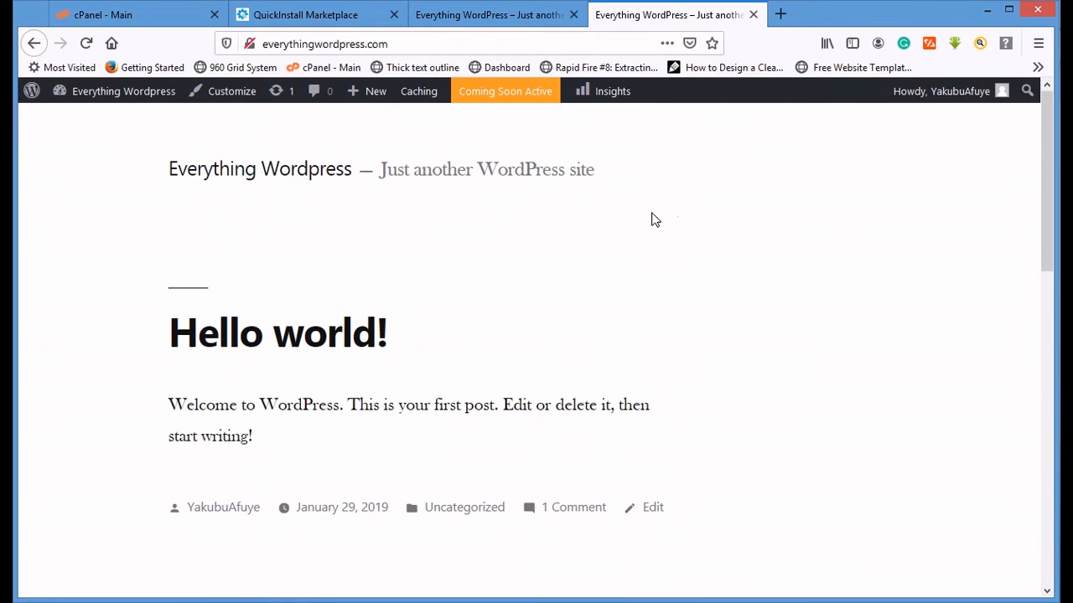